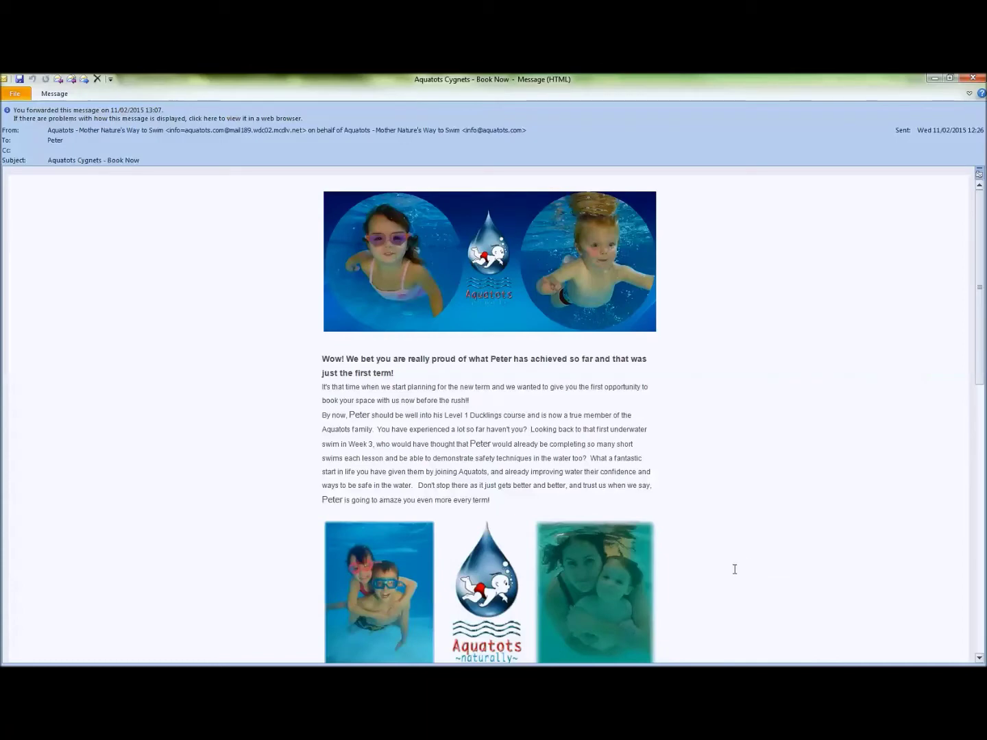
pyautogui.scroll(-2, 696, 518)
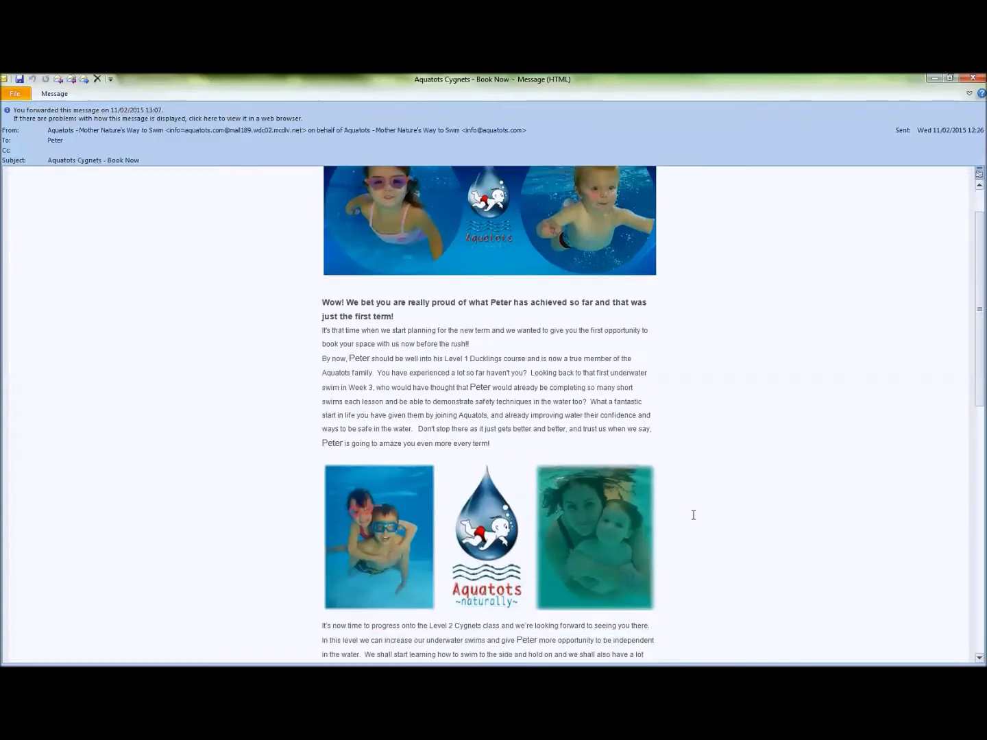
pyautogui.scroll(-3, 694, 515)
pyautogui.scroll(-3, 694, 515)
pyautogui.scroll(-2, 693, 515)
pyautogui.scroll(-1, 692, 516)
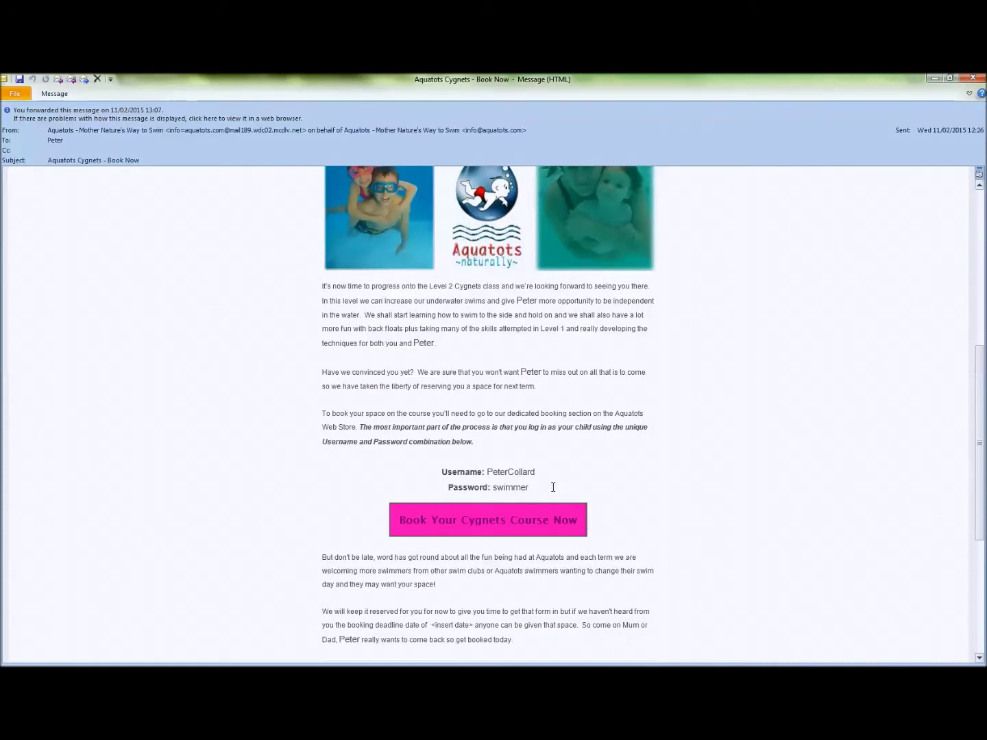
# Highlight the child's username and password lines in the Aquatots booking email.
pyautogui.moveTo(528, 489); pyautogui.dragTo(458, 472)
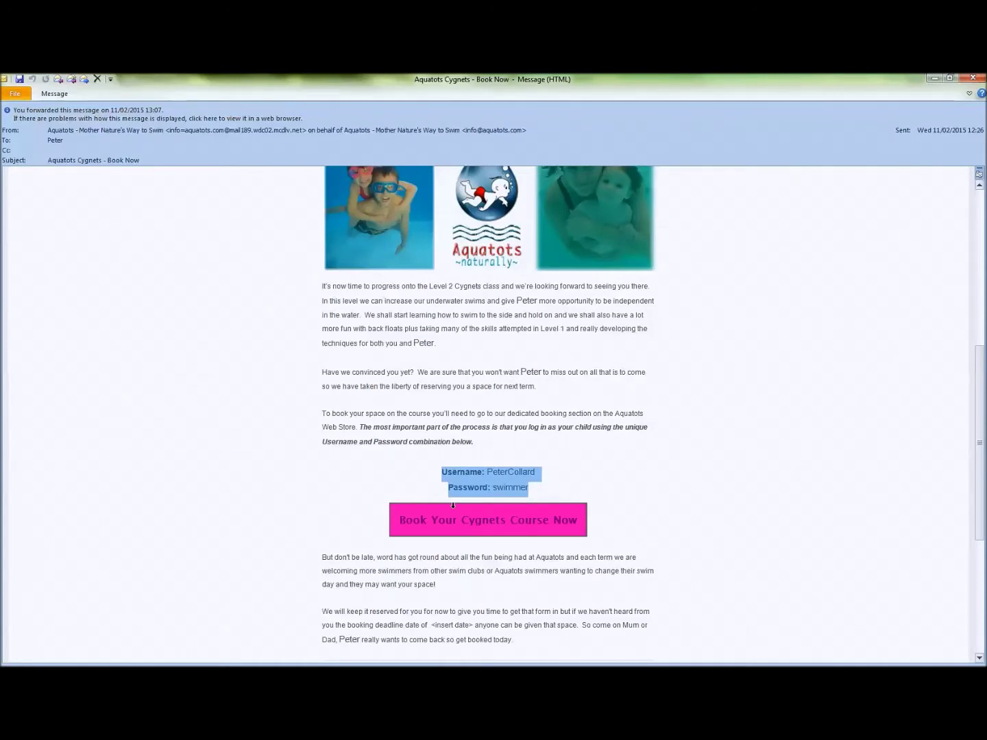
# Add the Level 2 Cygnets course to the cart from the booking link and proceed to checkout.
pyautogui.click(452, 505)
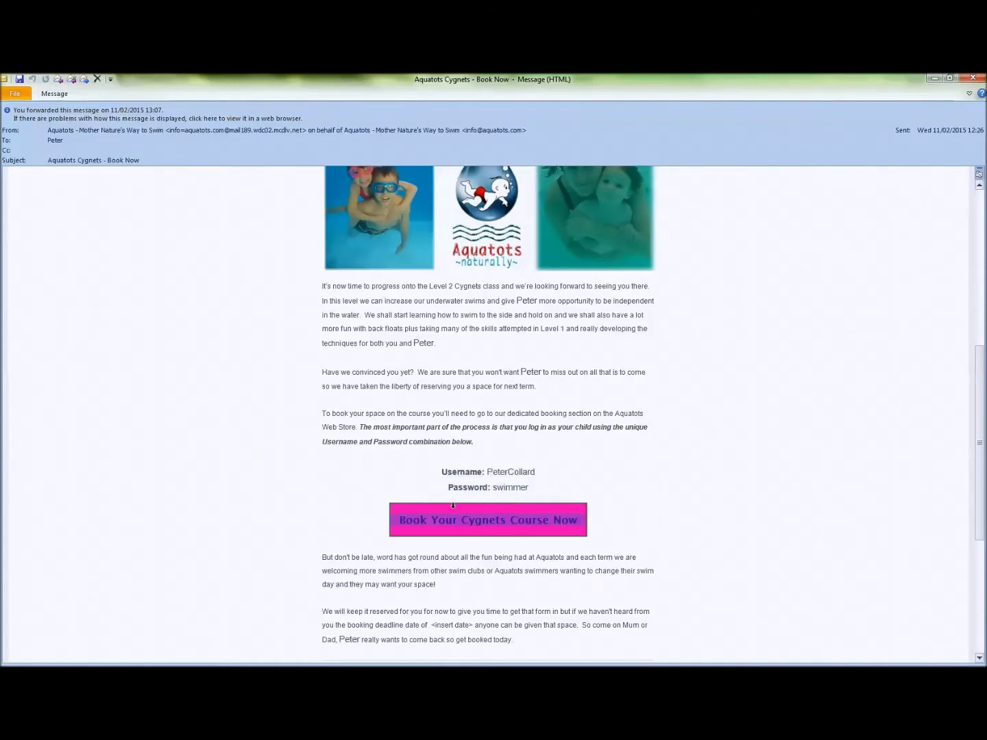
pyautogui.click(454, 519)
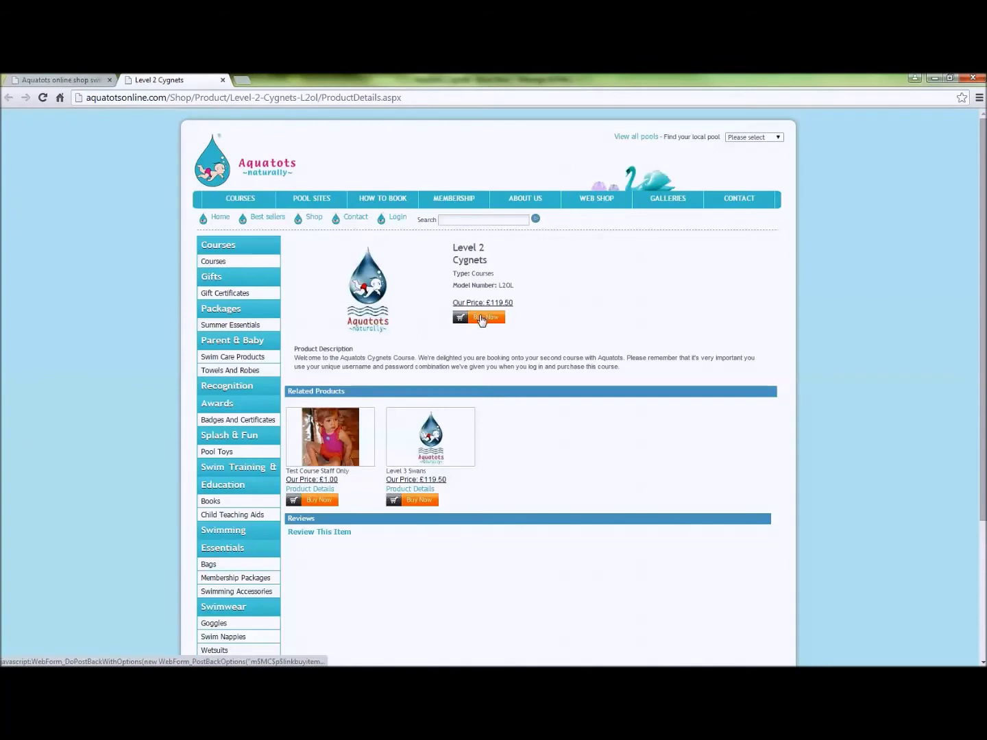
pyautogui.click(480, 317)
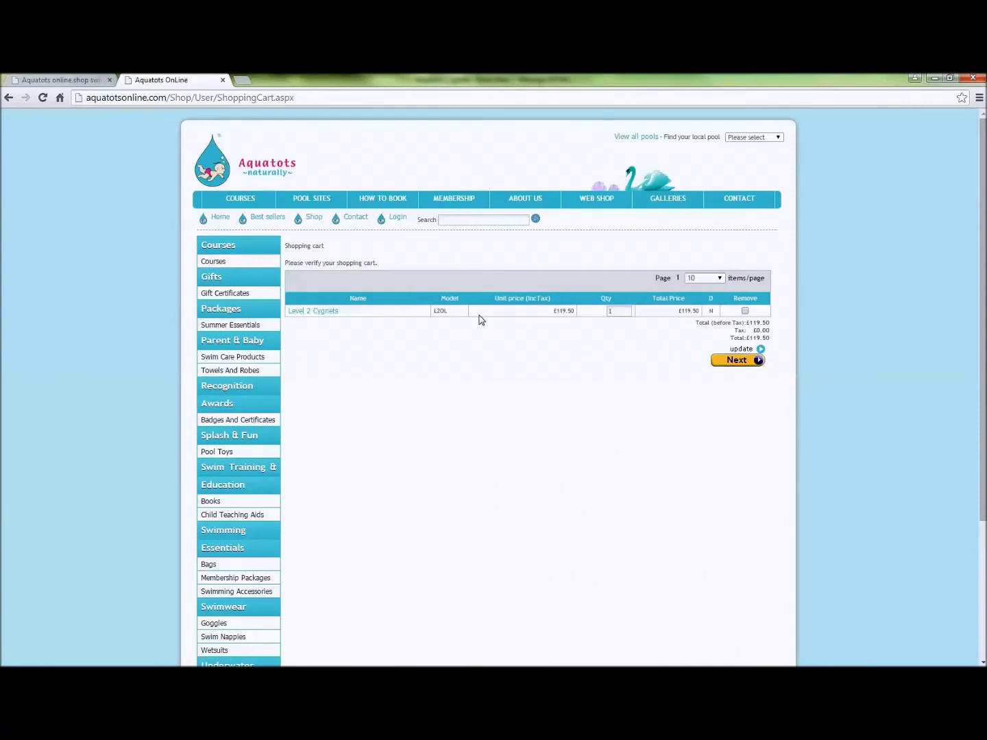
pyautogui.click(739, 362)
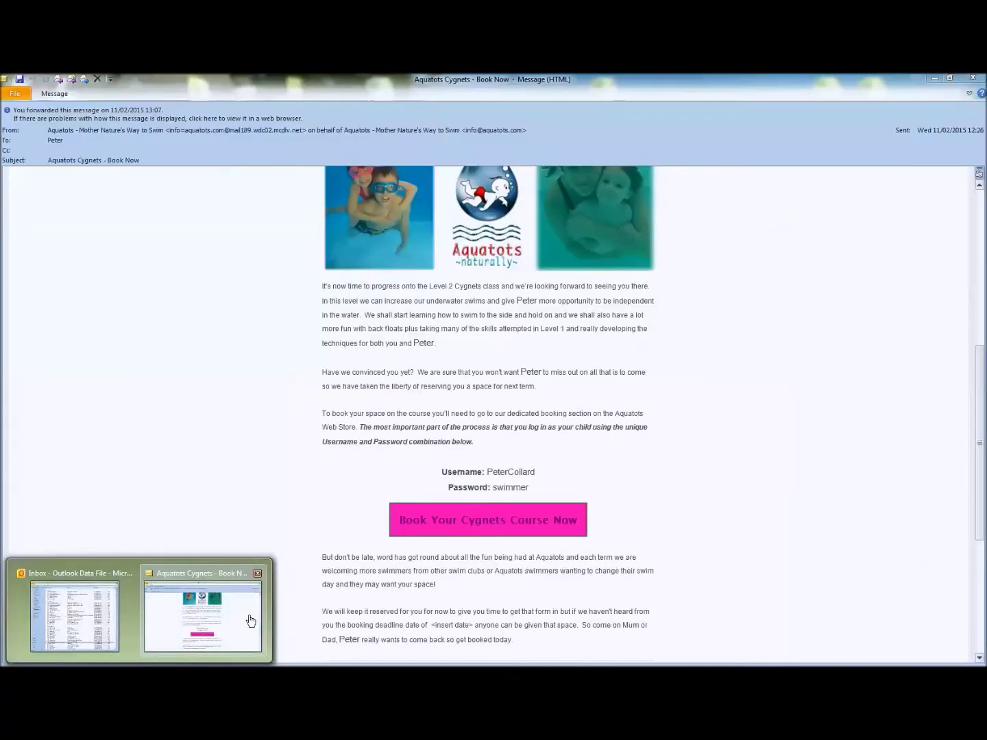
# Highlight the username and password lines again in the Outlook email.
pyautogui.click(248, 622)
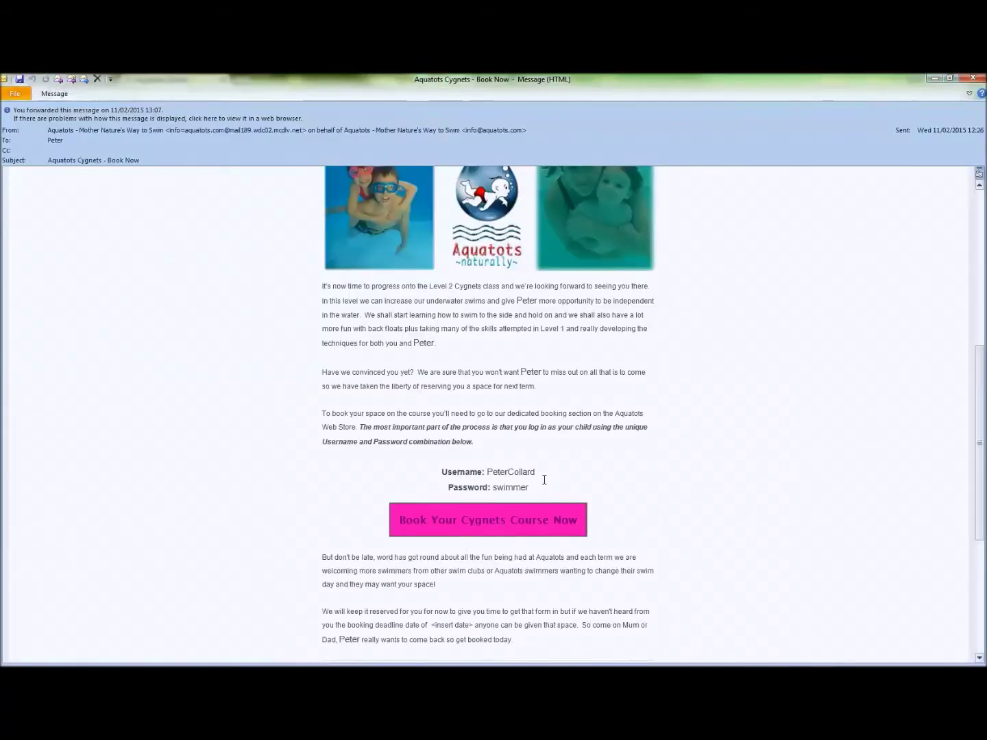
pyautogui.moveTo(536, 473); pyautogui.dragTo(449, 465)
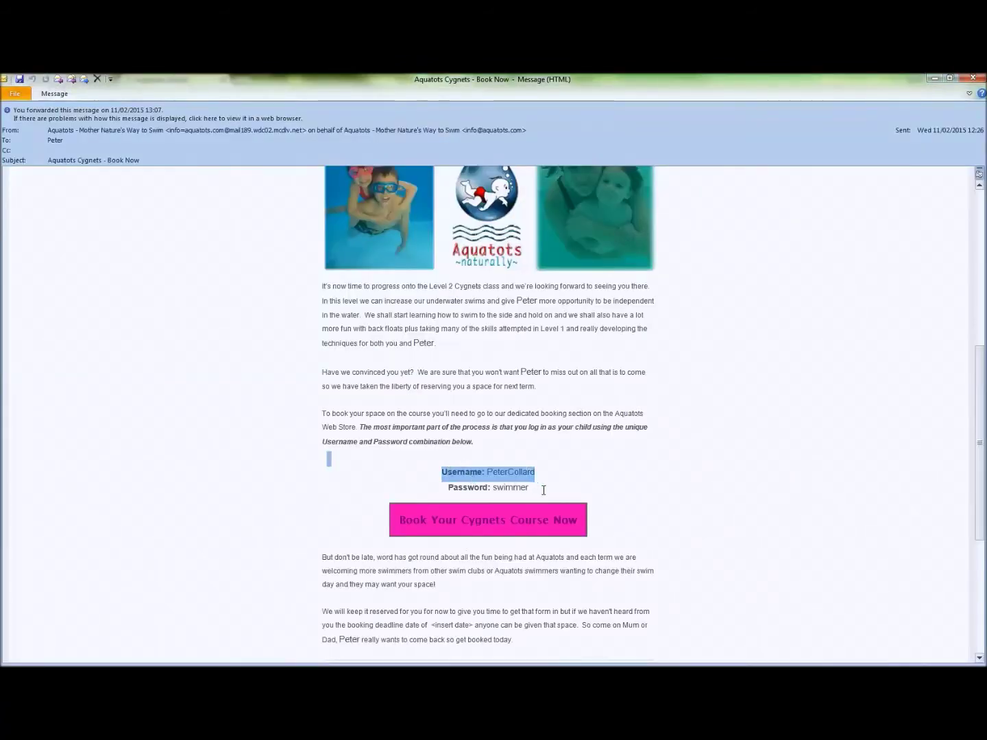
pyautogui.moveTo(533, 489); pyautogui.dragTo(468, 491)
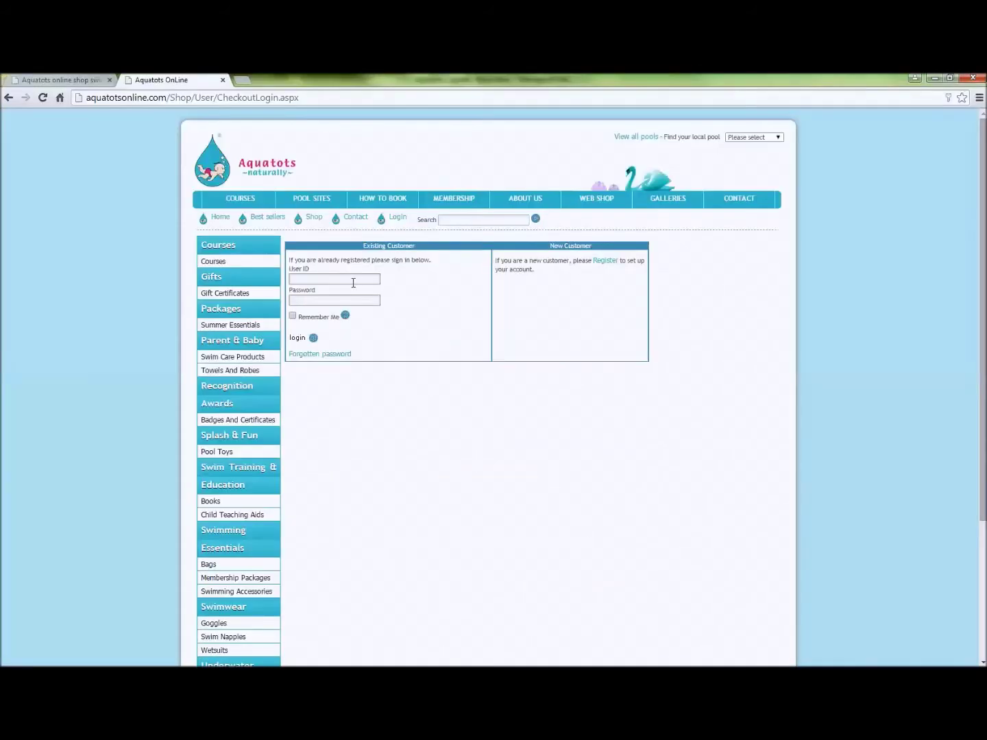
# Sign in as an existing customer with the remembered User ID and the password.
pyautogui.click(351, 283)
pyautogui.press('Down')
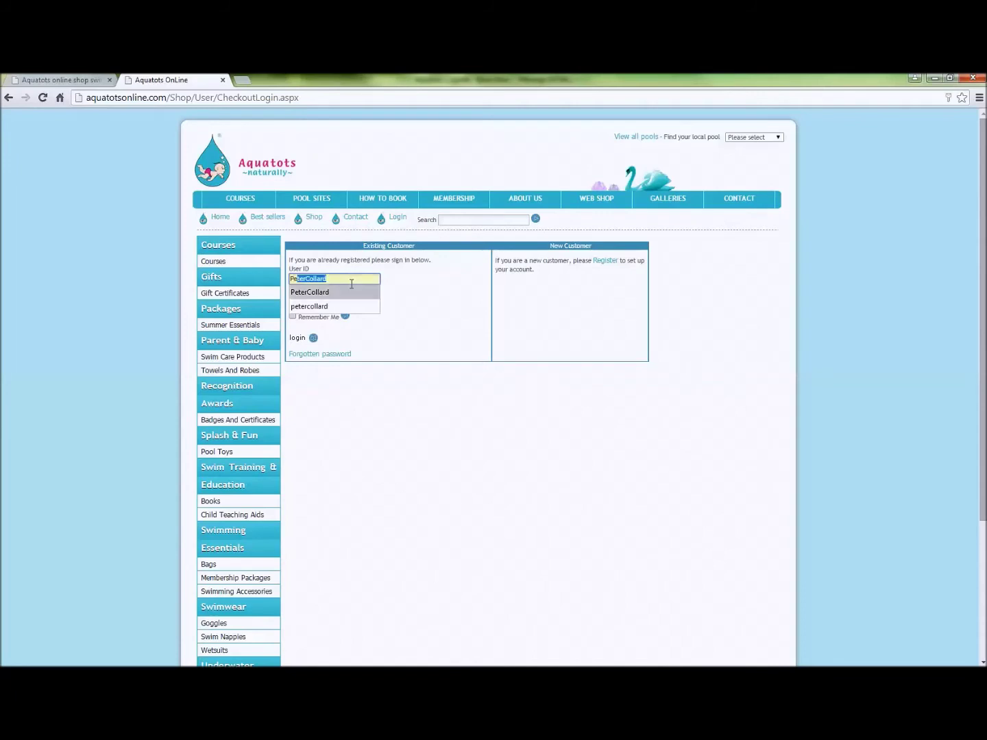
pyautogui.press('Return')
pyautogui.press('Tab')
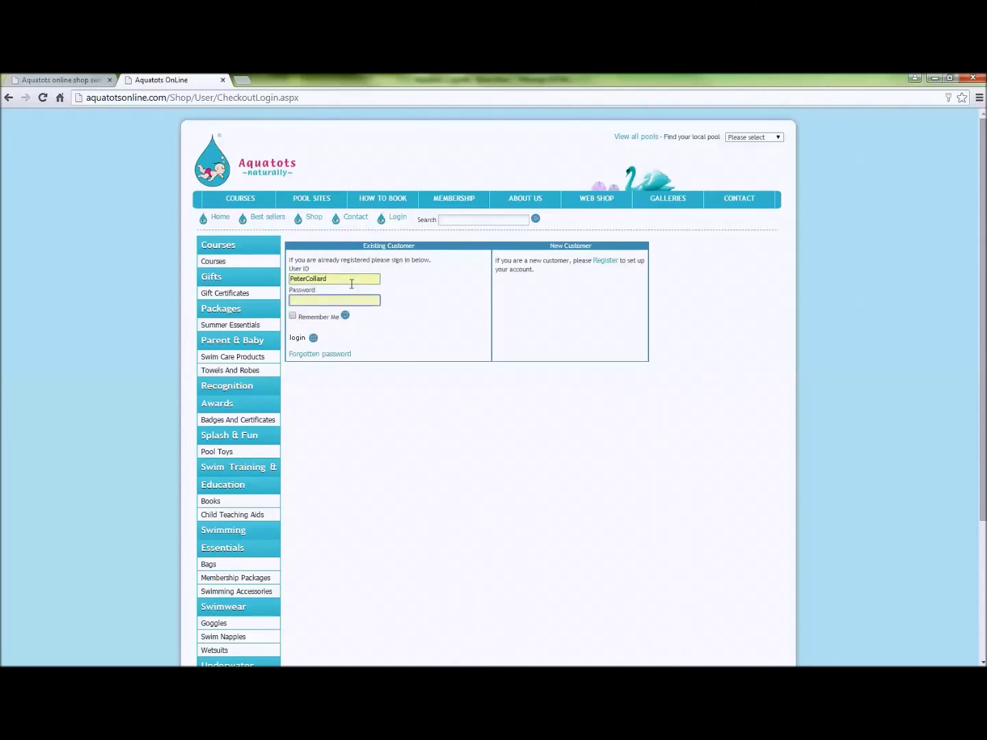
pyautogui.press('BackSpace')
pyautogui.press('BackSpace')
pyautogui.press('BackSpace')
pyautogui.press('BackSpace')
pyautogui.click(307, 342)
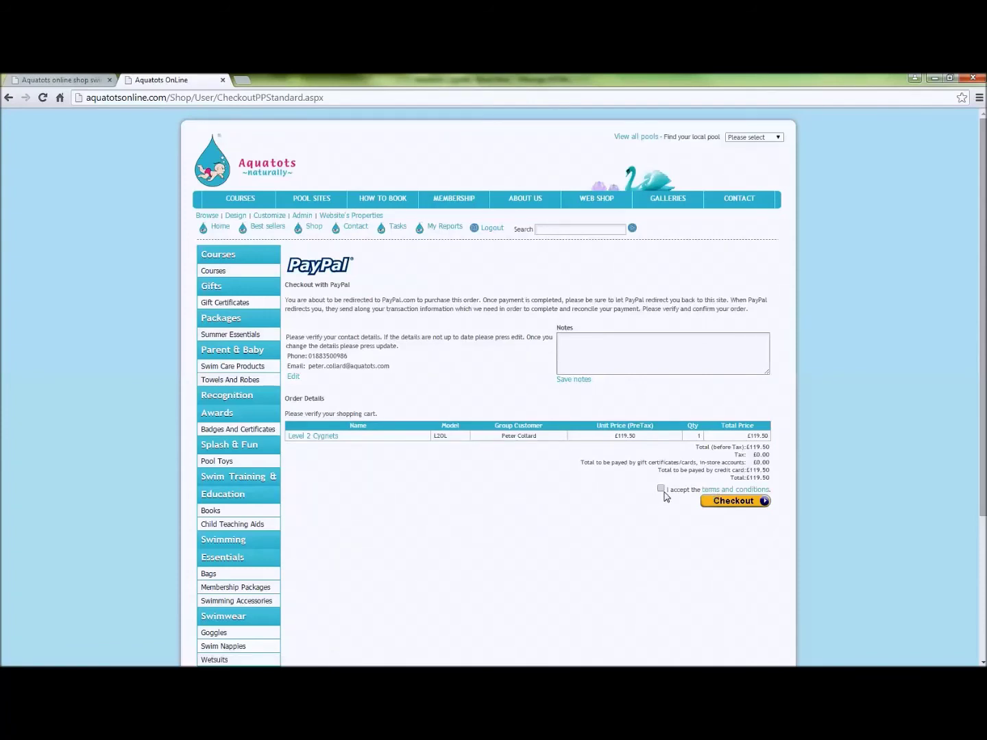
# Read and accept the terms and conditions, then send the Cygnets order to PayPal.
pyautogui.click(721, 491)
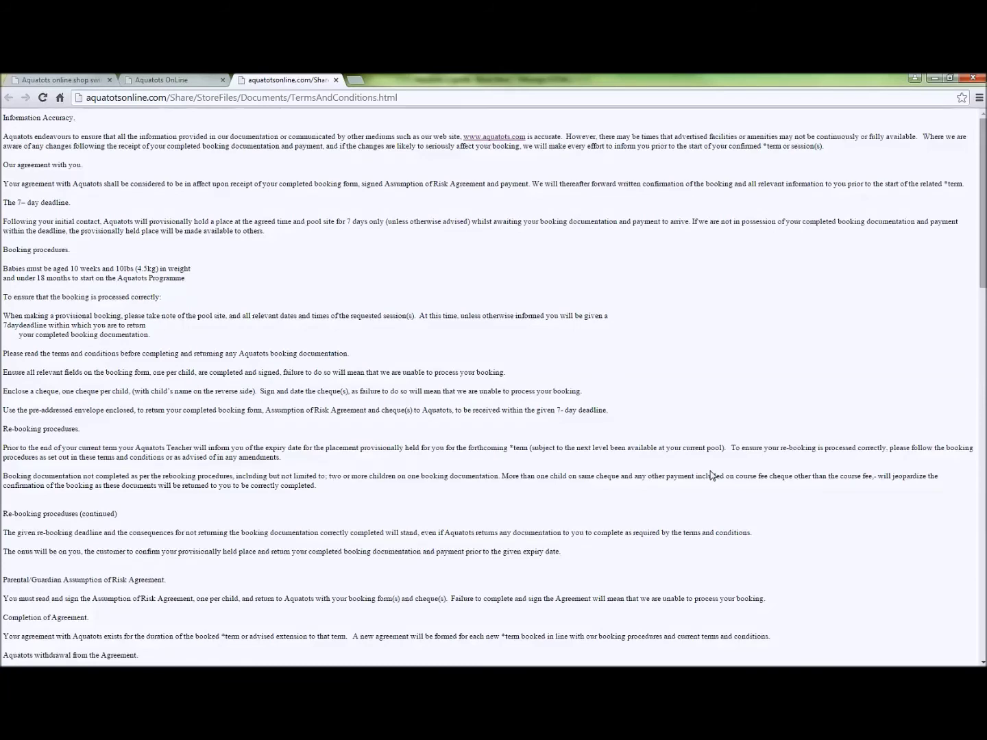
pyautogui.click(166, 79)
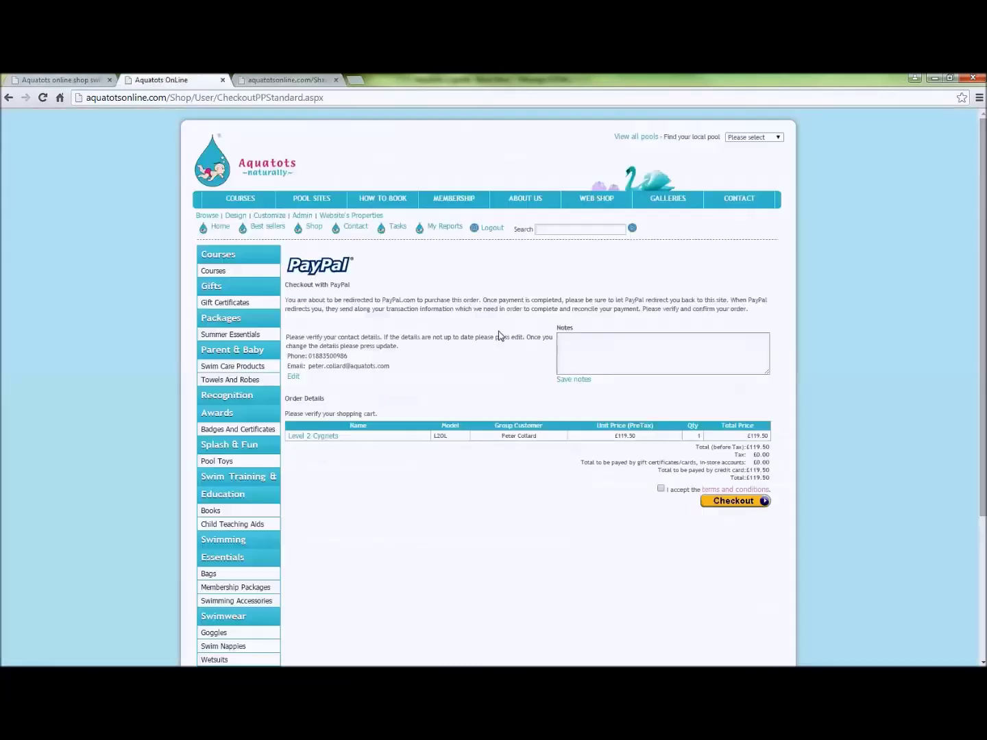
pyautogui.click(661, 488)
pyautogui.click(720, 503)
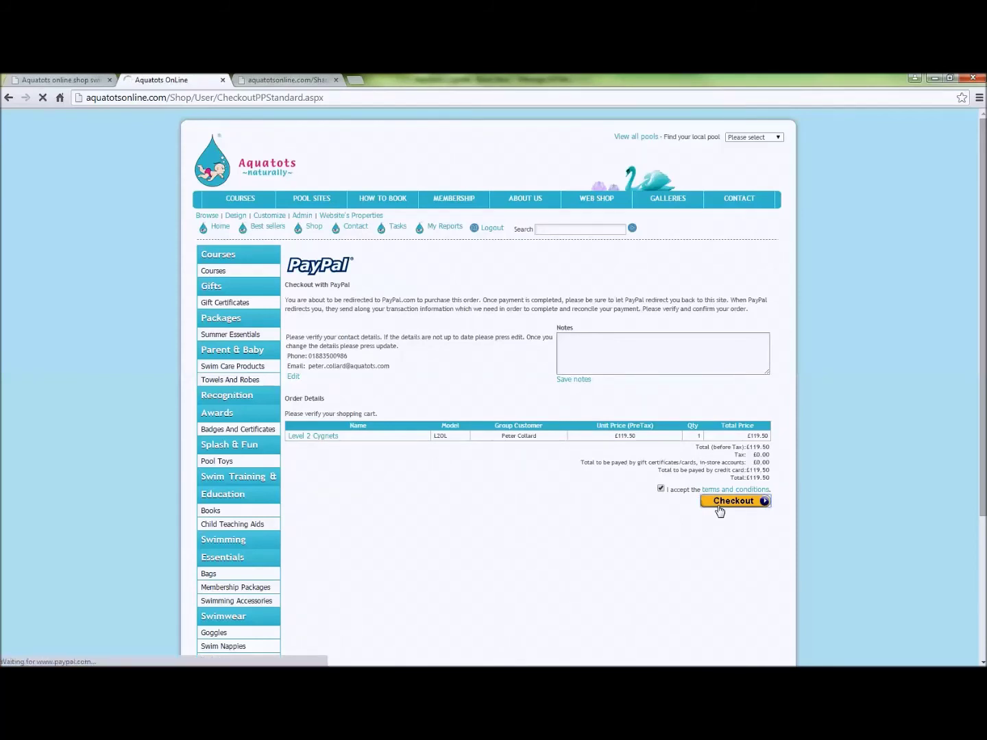